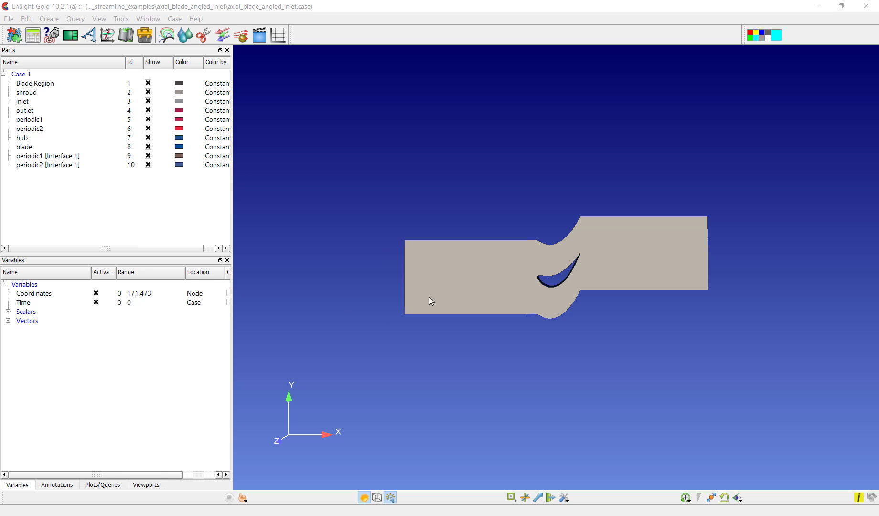
- Hide the periodic1 [Interface 1] and periodic2 [Interface 1] boundary parts to expose the blade passage
left_click_drag(500, 163, 538, 372)
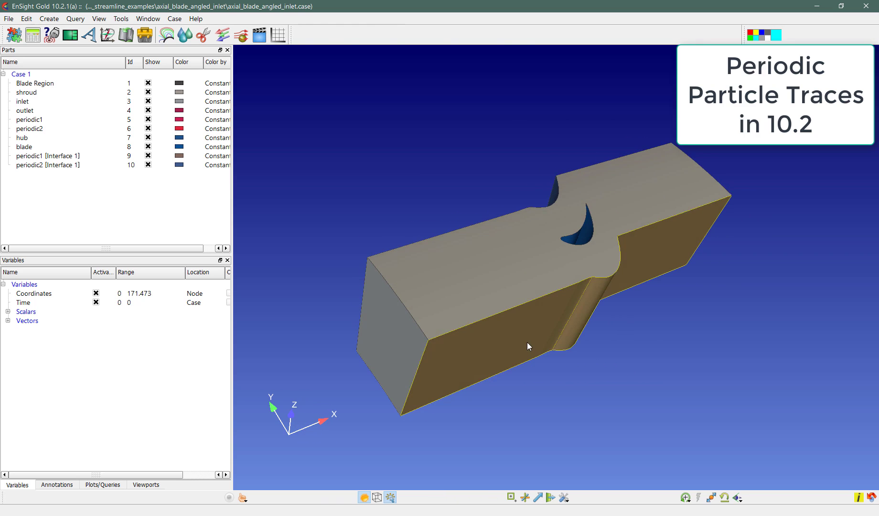
left_click(451, 306)
left_click_drag(451, 306, 586, 353)
mouse_move(485, 230)
left_mouse_down()
mouse_move(551, 299)
mouse_move(620, 293)
mouse_move(518, 255)
mouse_move(503, 226)
mouse_move(514, 212)
left_mouse_up()
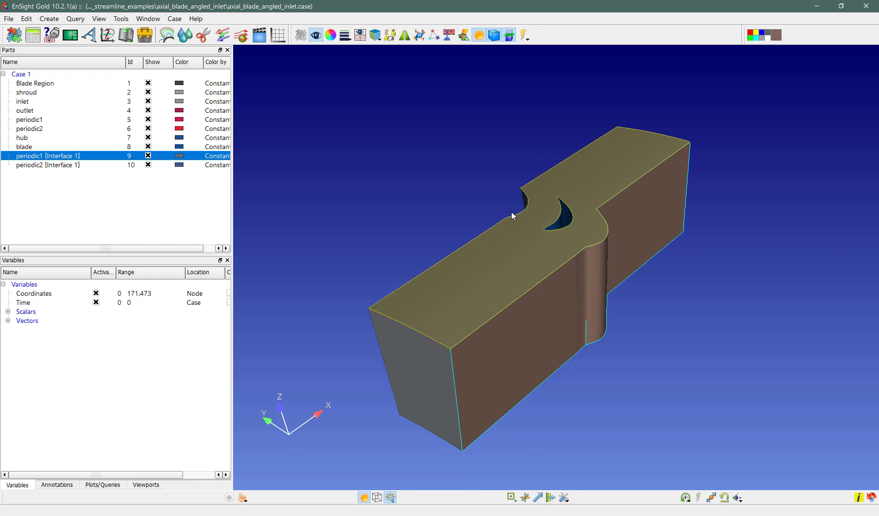
mouse_move(524, 297)
left_mouse_down()
mouse_move(524, 333)
mouse_move(520, 279)
mouse_move(533, 217)
mouse_move(528, 343)
mouse_move(534, 329)
left_mouse_up()
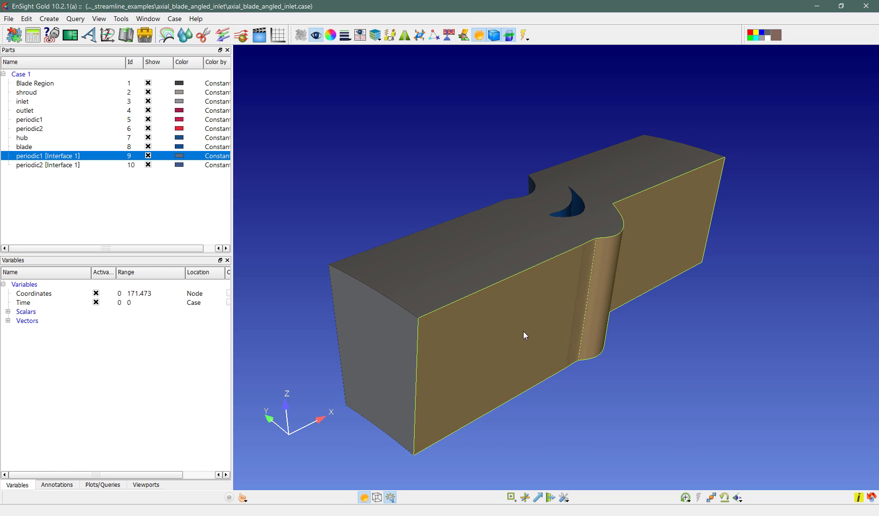
key("h")
left_click(476, 314)
key("h")
left_click_drag(511, 380, 454, 376)
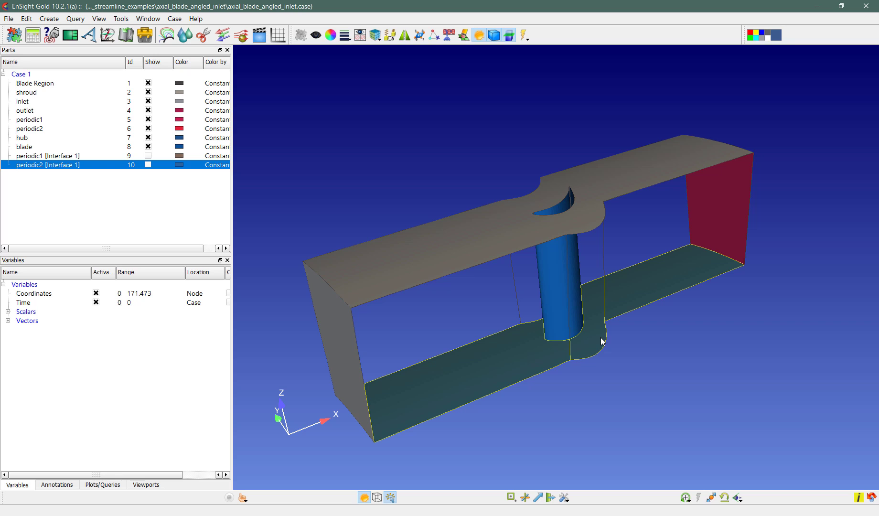
- Place the two-point line tool upstream of the blade, spanning from the hub to the shroud
right_click(409, 407)
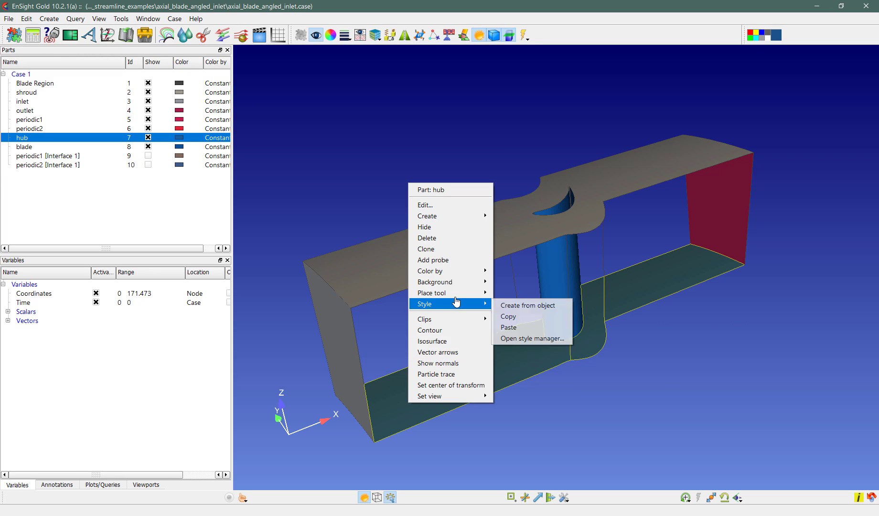
mouse_move(458, 295)
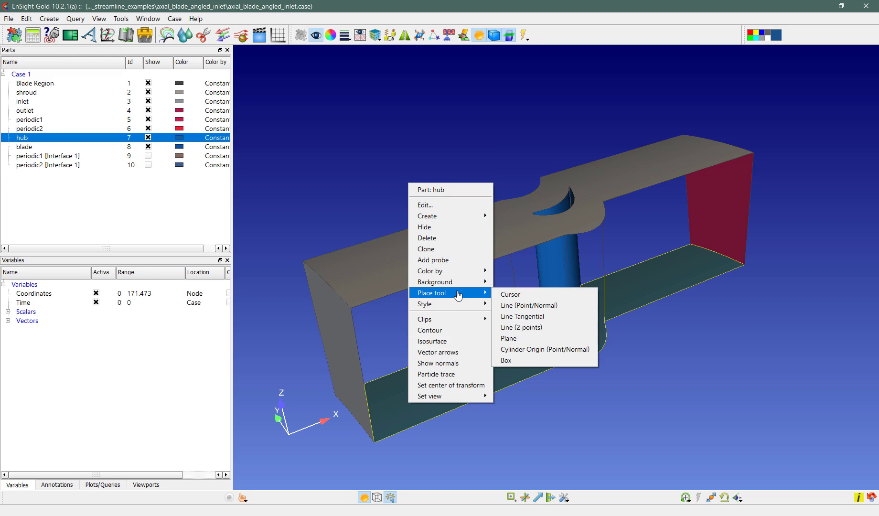
left_click(524, 327)
right_click(390, 280)
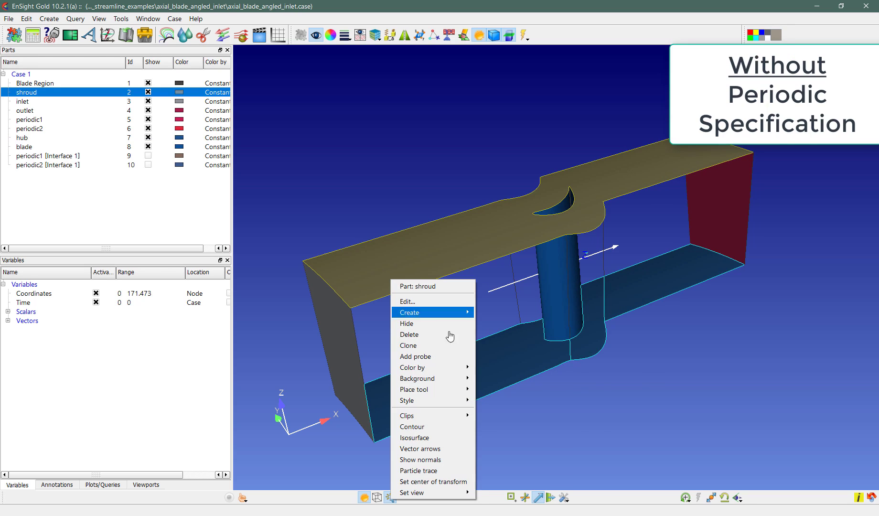
mouse_move(458, 389)
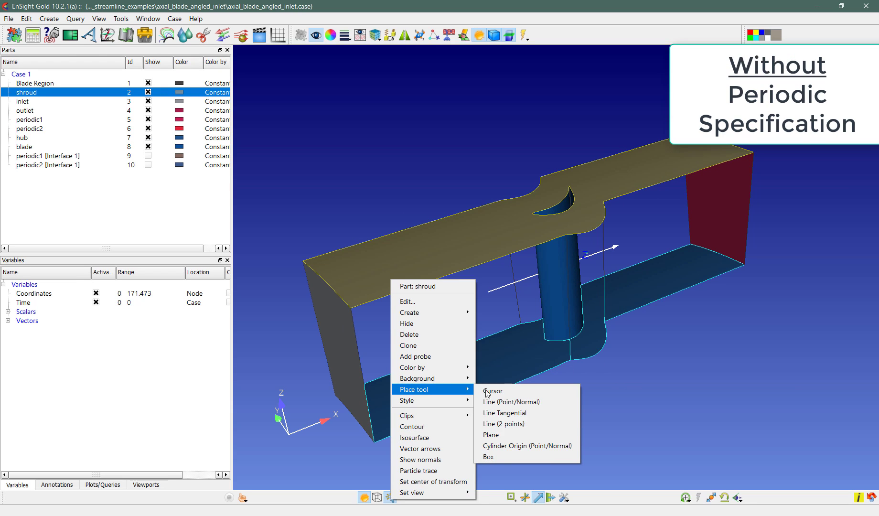
left_click(518, 425)
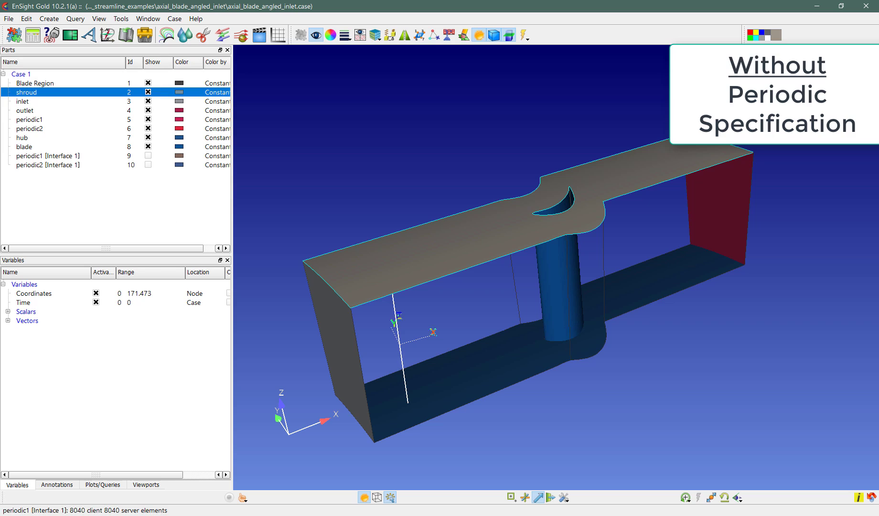
- Create a velocity streamline trace with Blade Region as parent, emitting from the line tool with 50 points
left_click(34, 86)
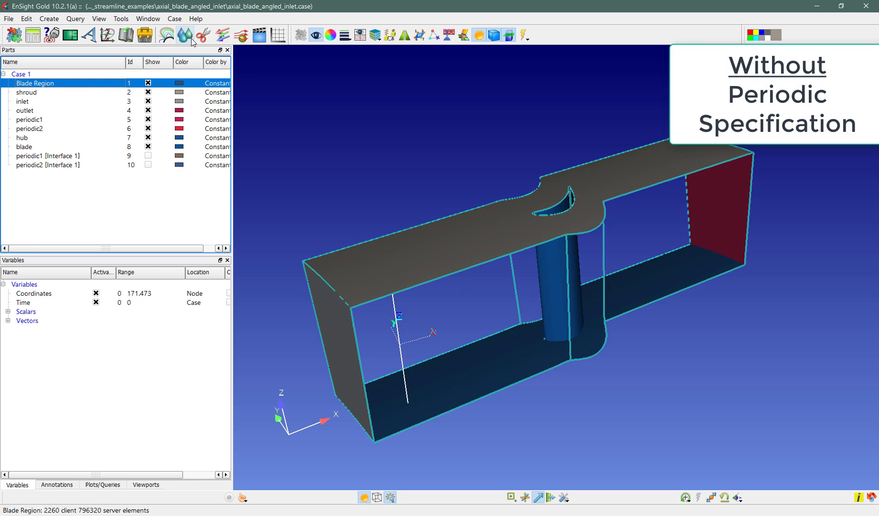
left_click(242, 35)
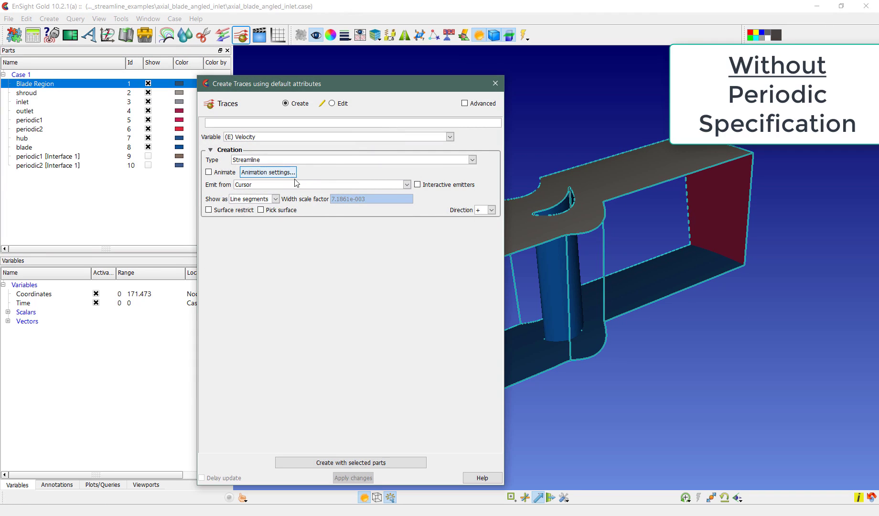
left_click(305, 185)
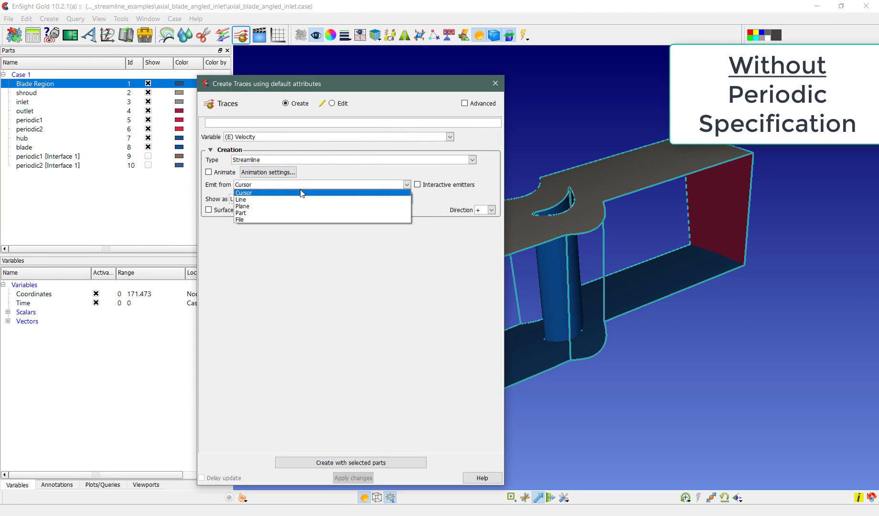
left_click(246, 199)
type("50")
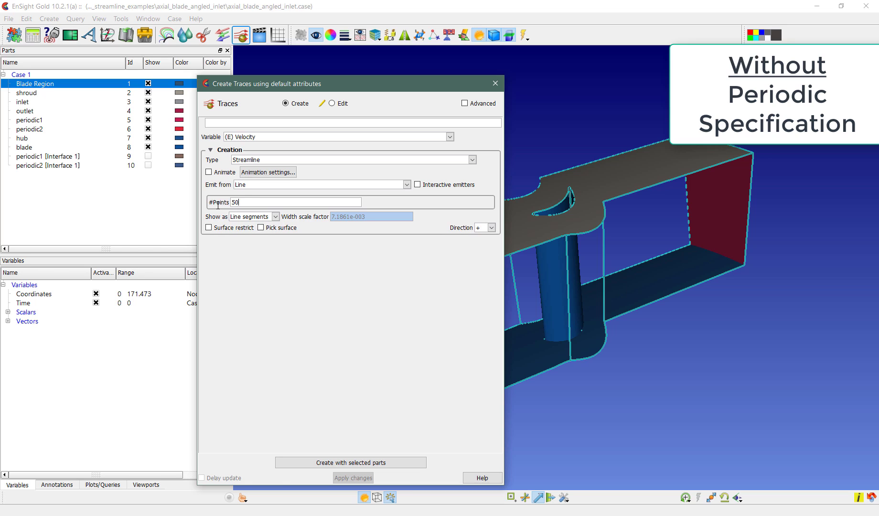
left_click(376, 464)
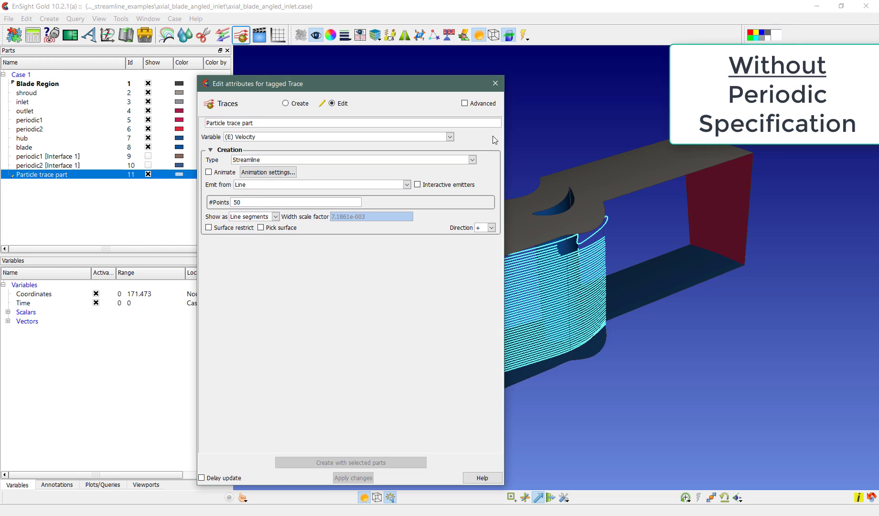
left_click(495, 83)
- Hide the shroud part and inspect where the streamlines end near the blade and periodic boundary
left_click(518, 228)
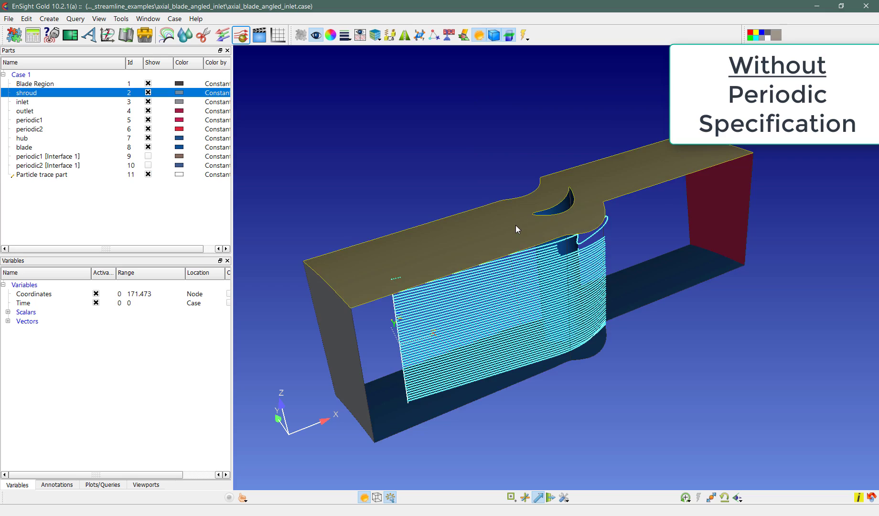
left_click_drag(504, 245, 605, 313)
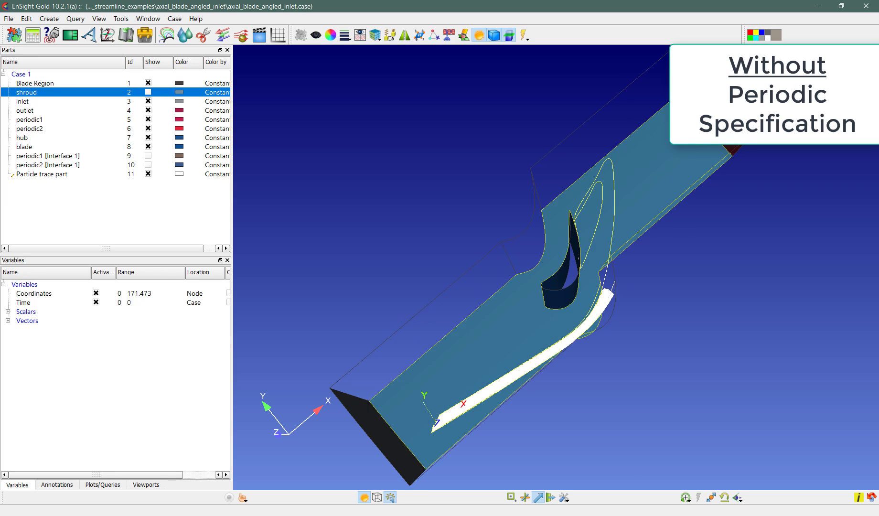
left_click_drag(542, 385, 494, 252)
right_click_drag(493, 251, 506, 298)
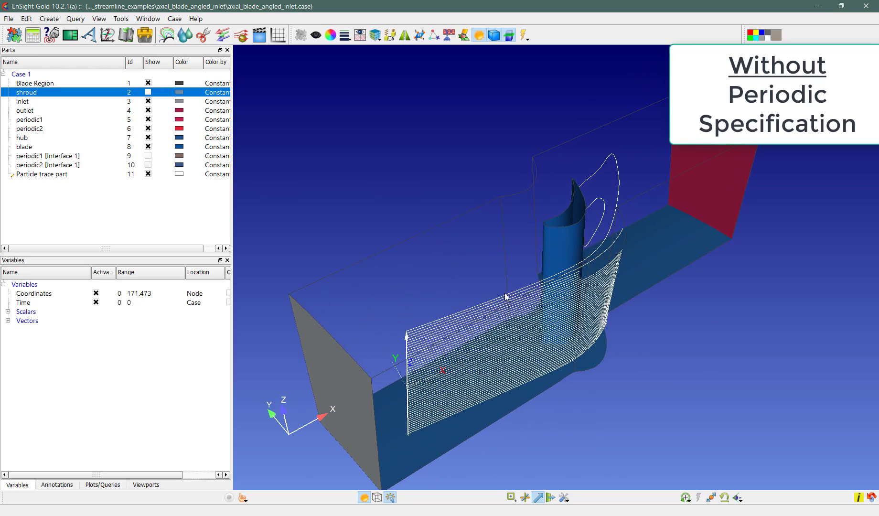
mouse_move(517, 329)
left_mouse_down()
mouse_move(526, 311)
mouse_move(510, 318)
left_mouse_up()
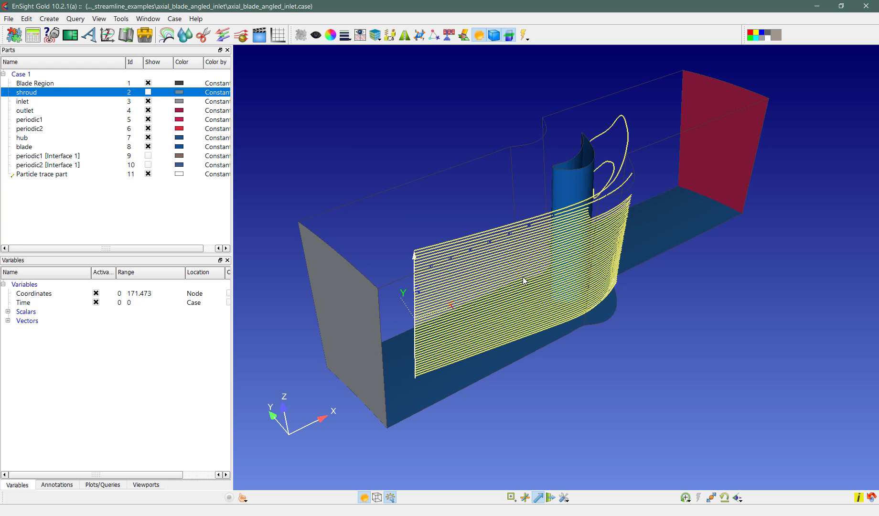
- Give the Blade Region part rotational visual symmetry about the X axis with 41 sections in 360 degrees
left_click(333, 214)
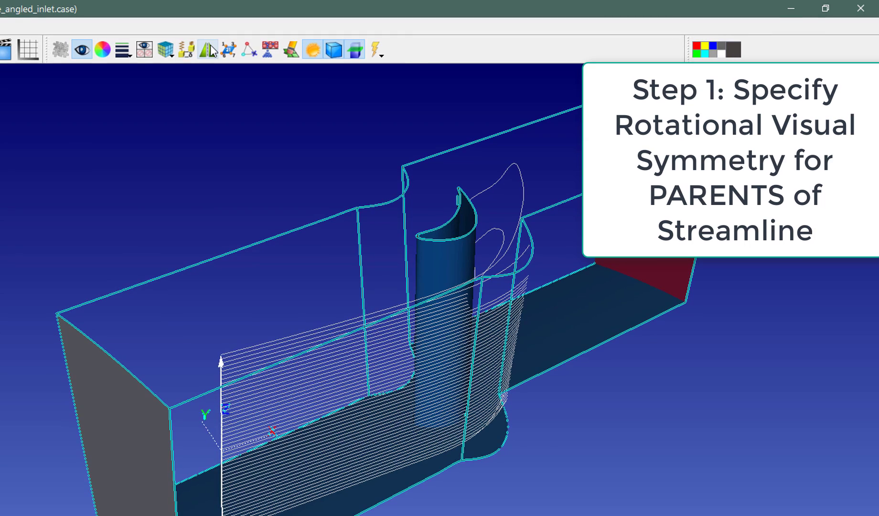
left_click(302, 39)
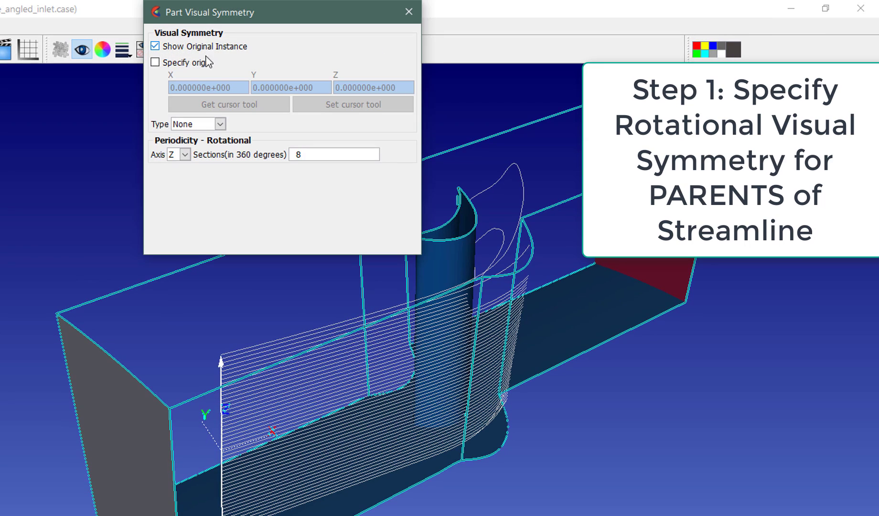
left_click(221, 123)
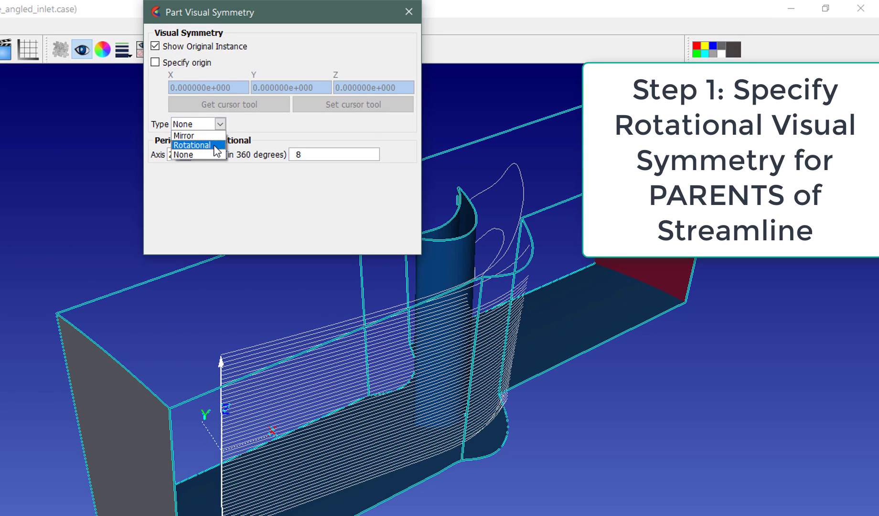
left_click(214, 141)
left_click(188, 188)
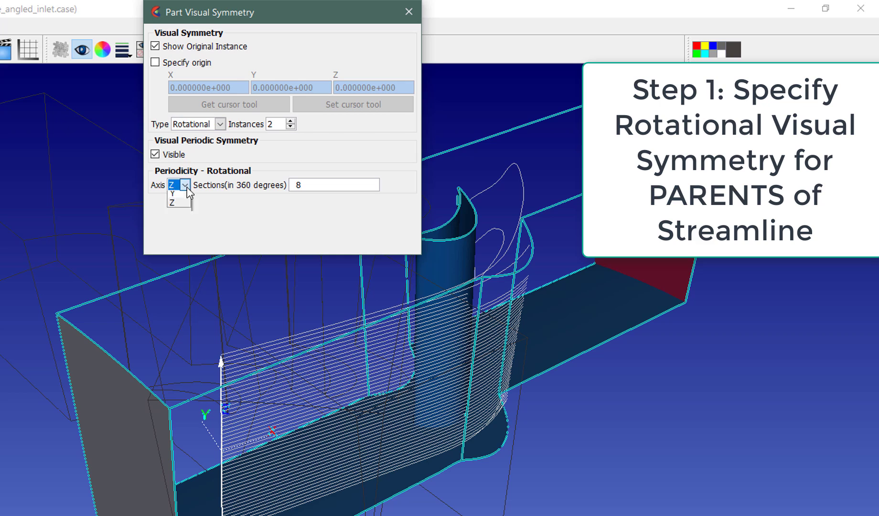
left_click(185, 197)
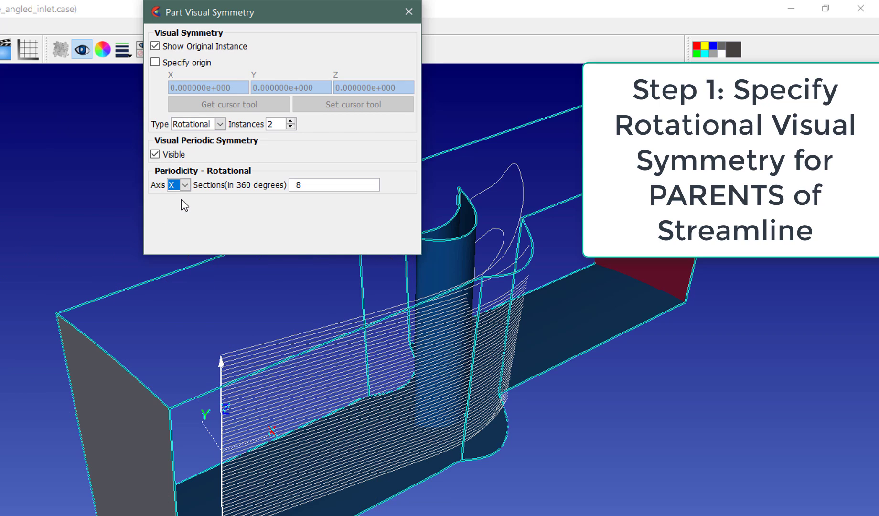
double_click(303, 185)
type("41")
key("Return")
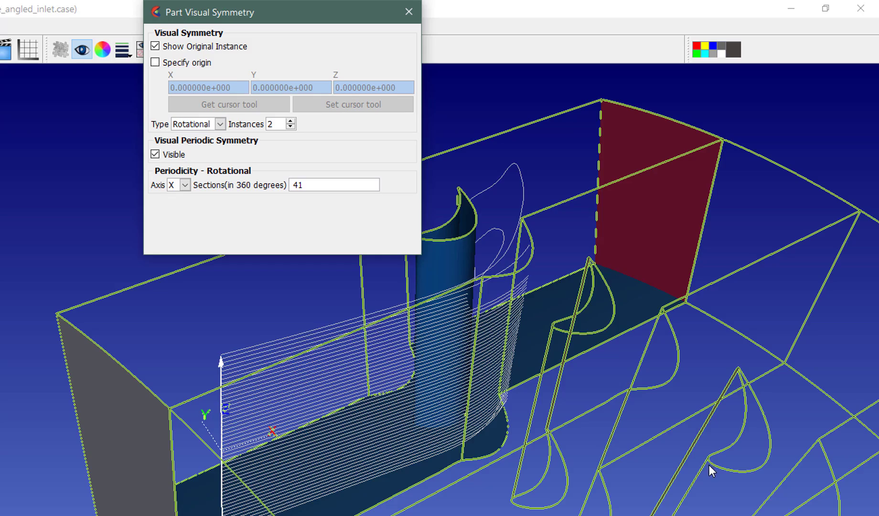
- Set the Blade Region's rotational symmetry to 3 visible instances
left_click_drag(709, 468, 610, 463)
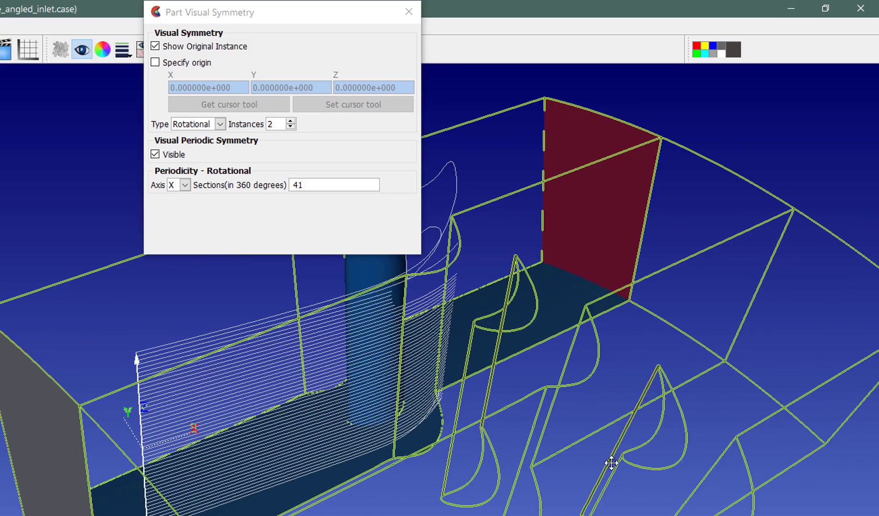
left_click(290, 121)
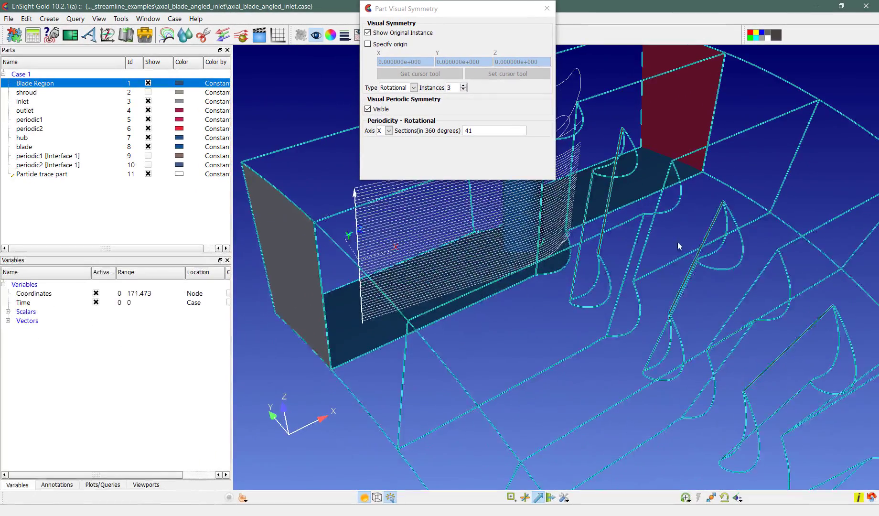
right_click_drag(728, 242, 725, 142)
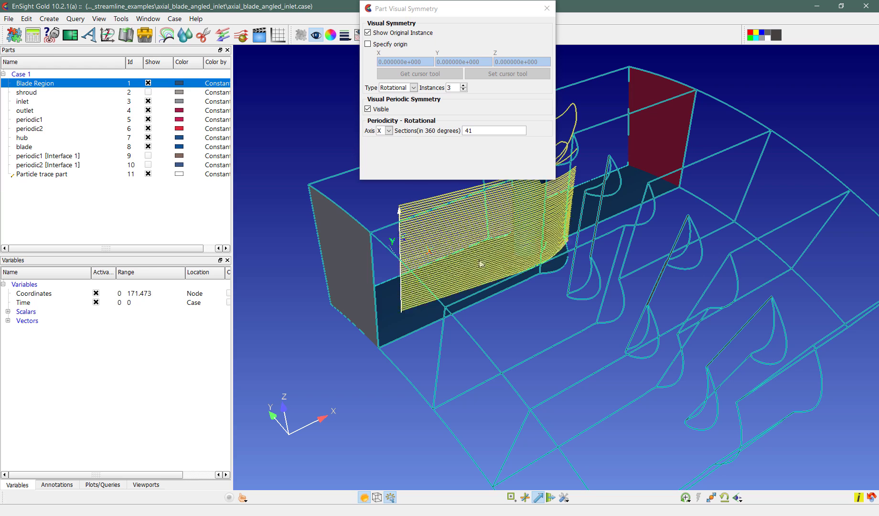
left_click(546, 9)
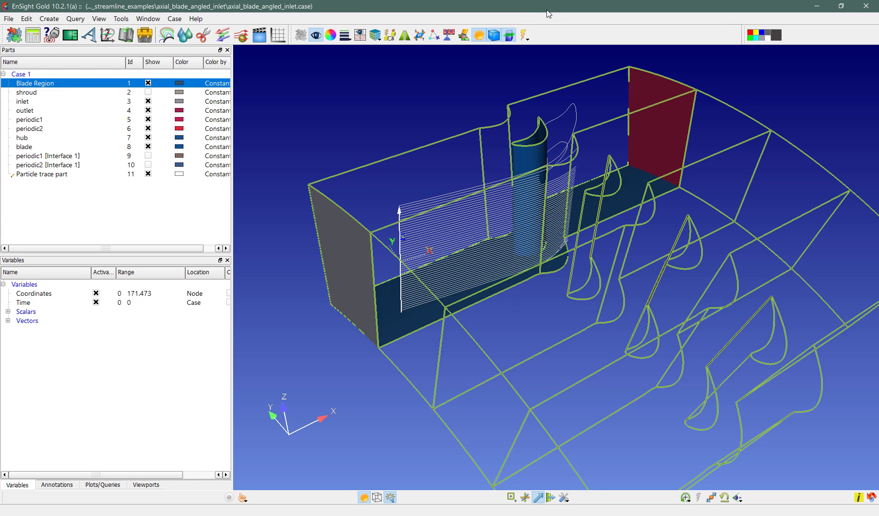
- Create a second 50-point velocity streamline trace from the line tool on Blade Region, computed using periodicity
left_click(241, 36)
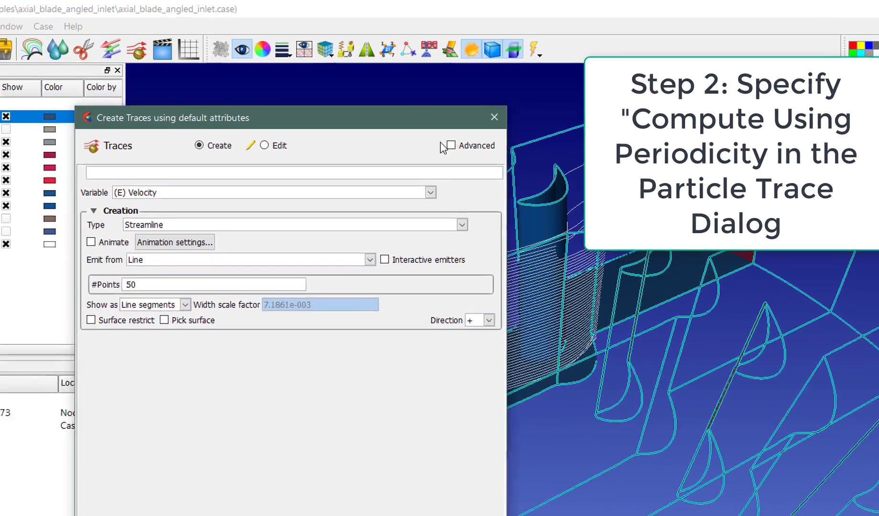
left_click(464, 103)
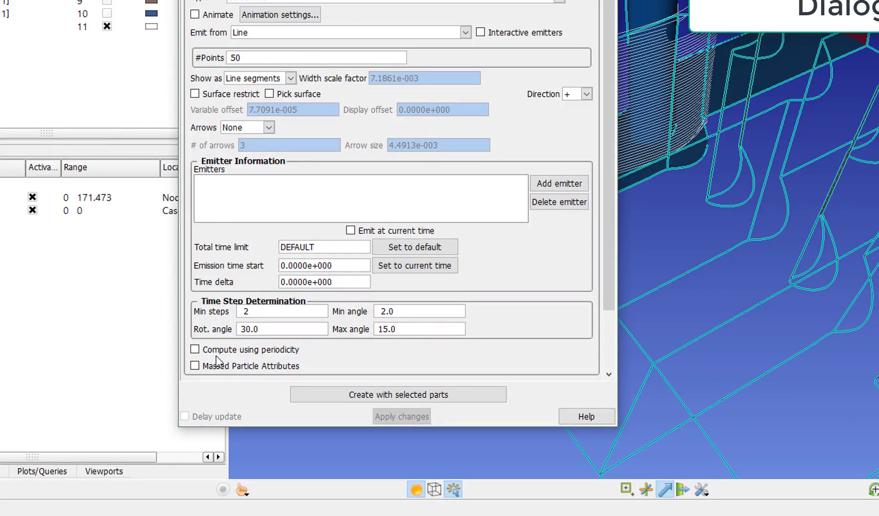
left_click(213, 351)
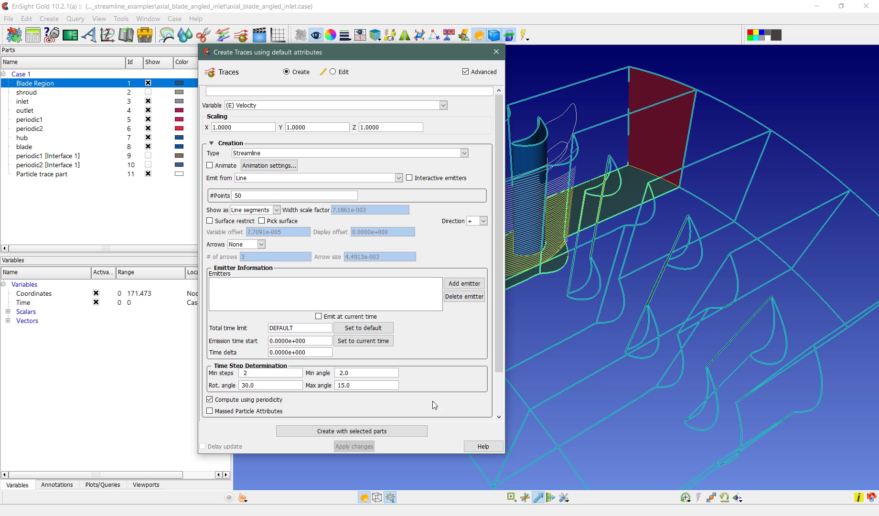
left_click(330, 431)
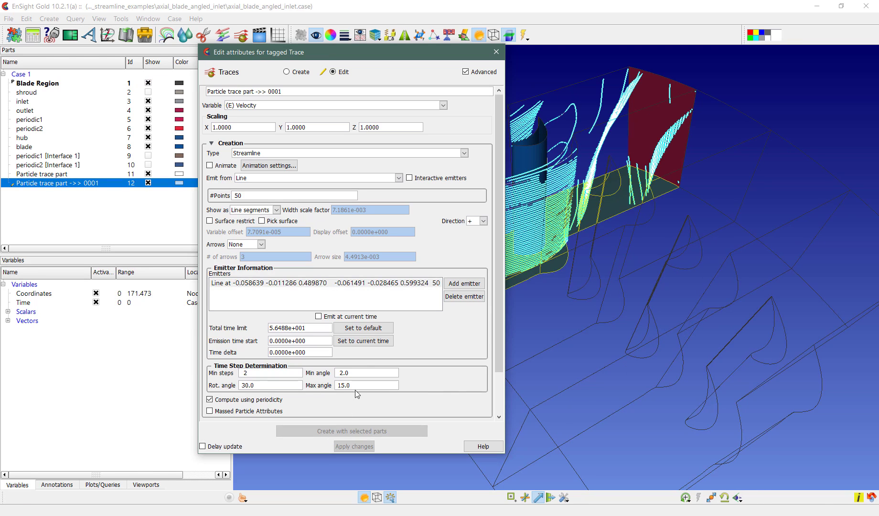
left_click(496, 52)
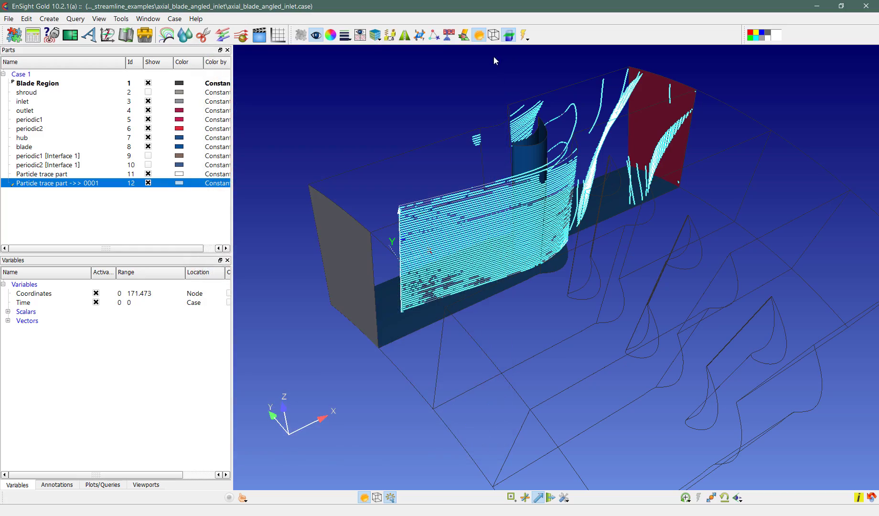
- Hide the first, non-periodic particle trace part and inspect the periodic streamlines downstream of the blade
left_click(148, 175)
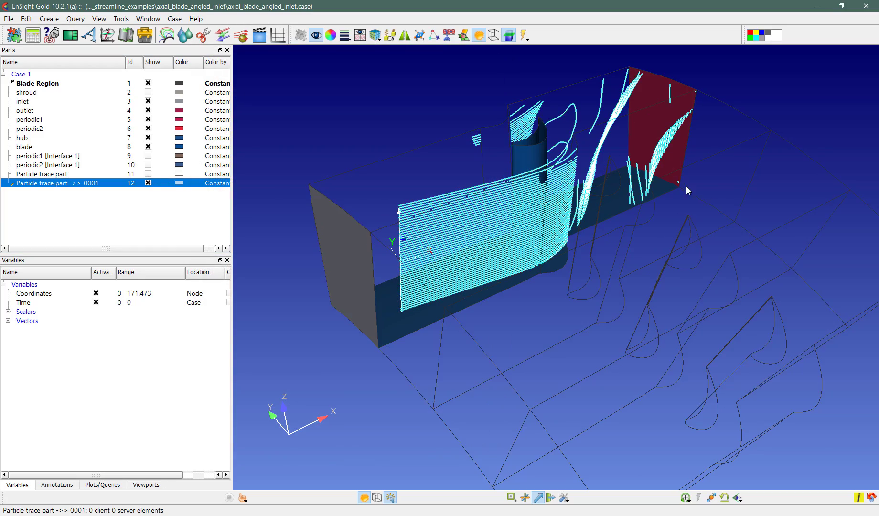
mouse_move(688, 191)
left_mouse_down()
mouse_move(656, 220)
mouse_move(583, 251)
left_mouse_up()
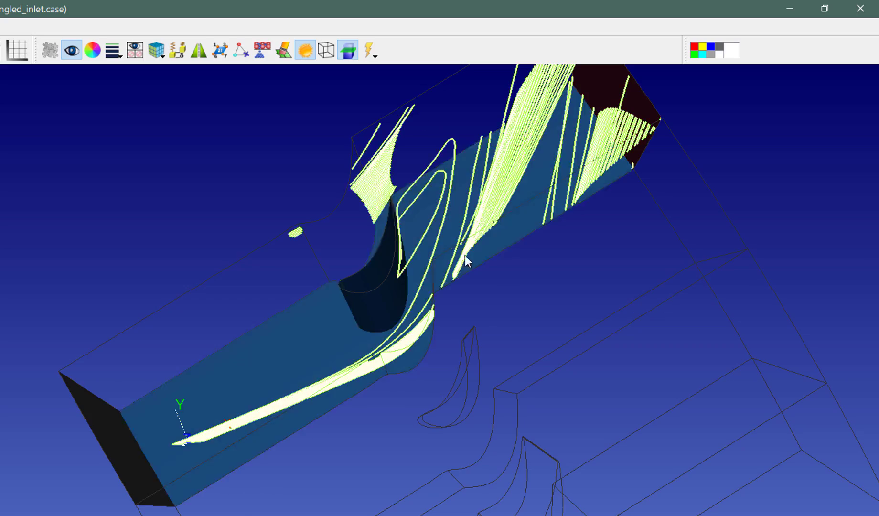
- Give the periodic particle trace part rotational visual symmetry with 3 instances
middle_click_drag(580, 251, 548, 328)
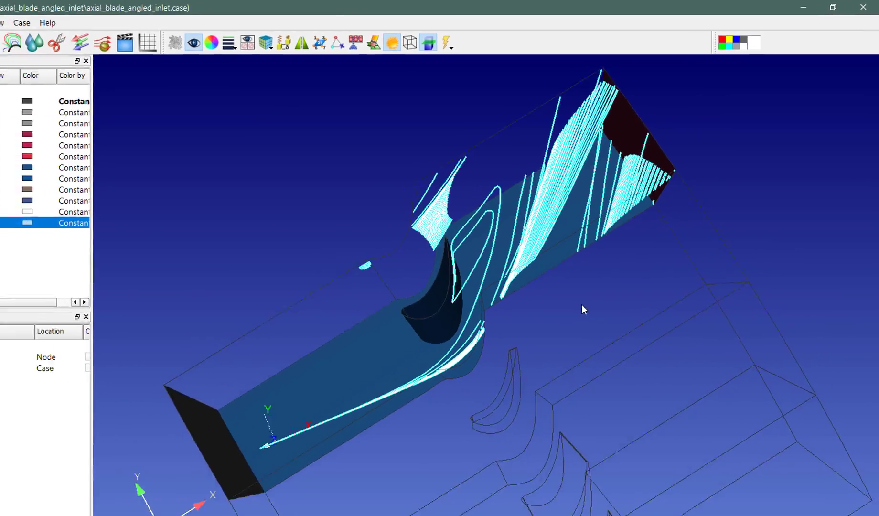
left_click_drag(528, 359, 519, 205)
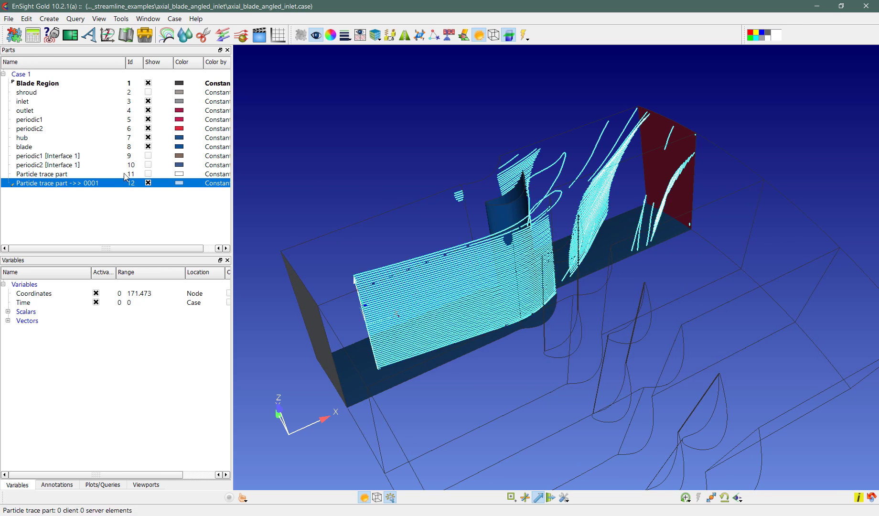
left_click_drag(479, 147, 504, 147)
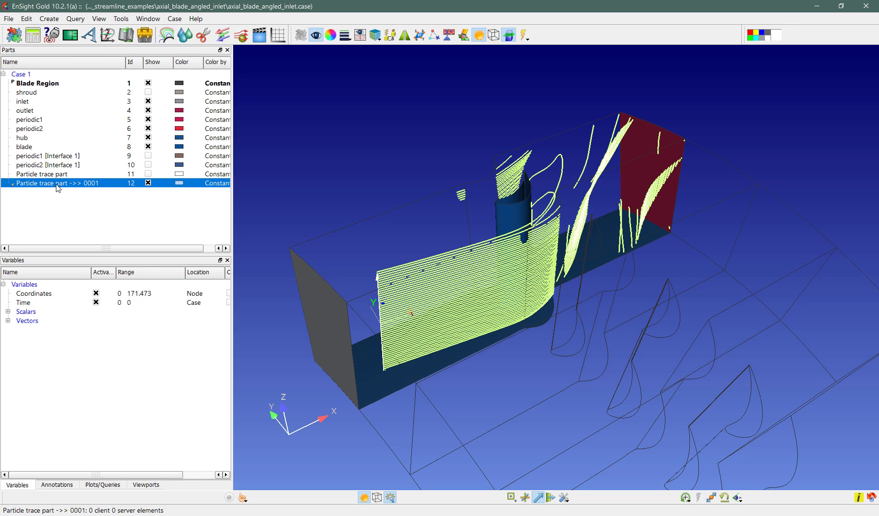
left_click(405, 36)
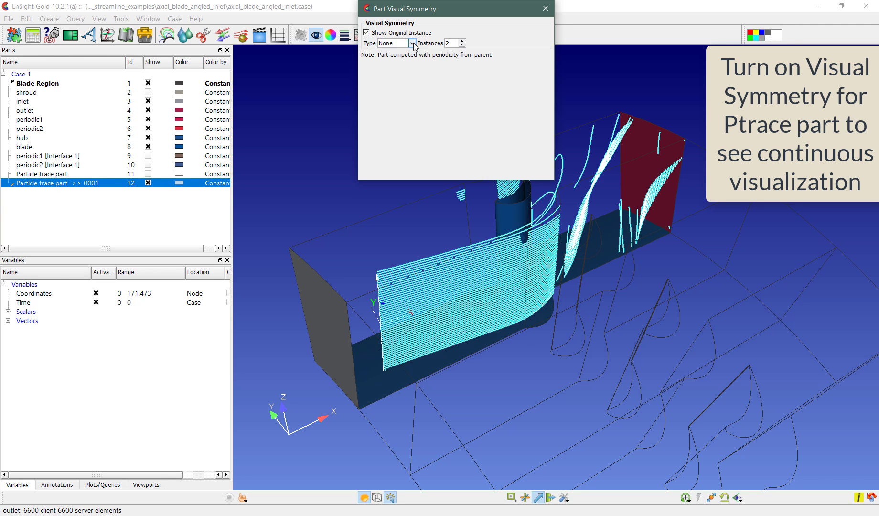
left_click(412, 43)
left_click(409, 61)
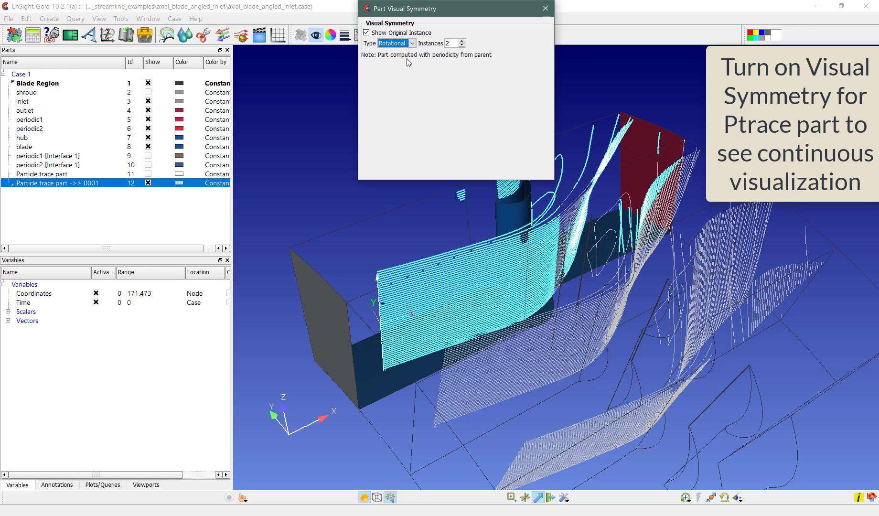
left_click(461, 41)
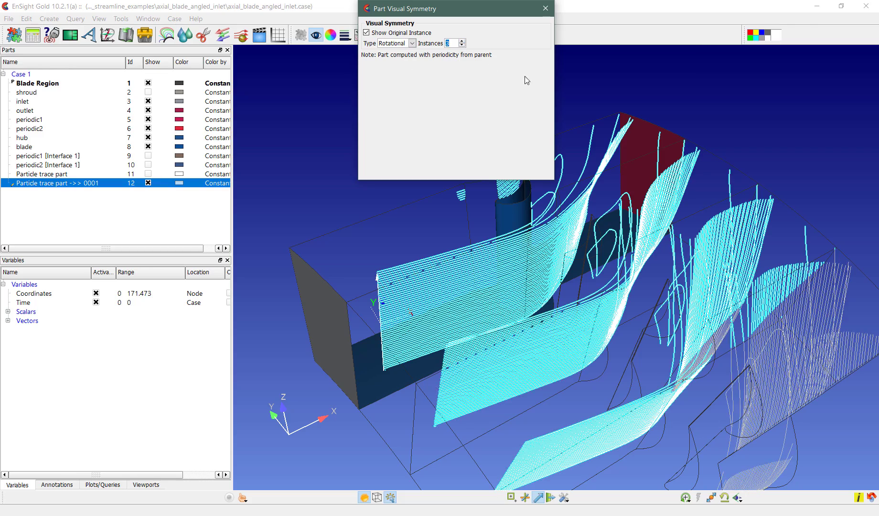
left_click(545, 8)
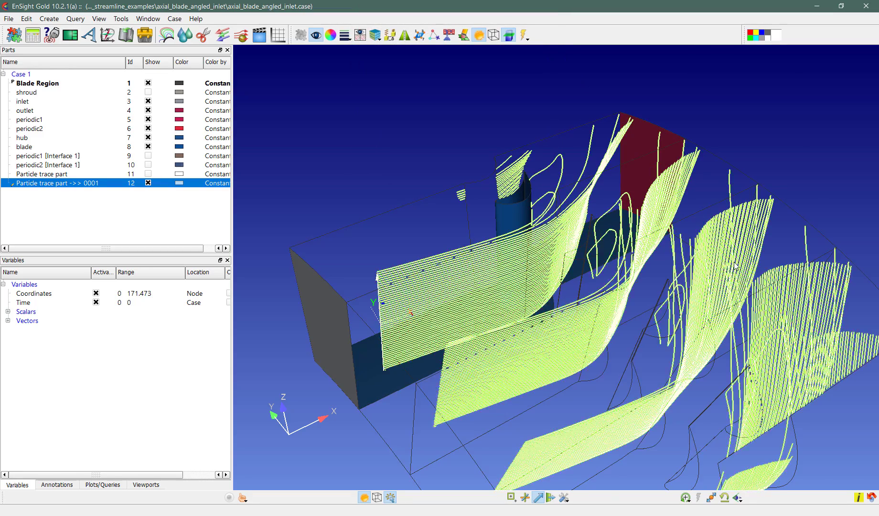
- Start the animation of the periodic particle trace part and examine the moving traces across the repeated blade passages
left_click_drag(637, 219, 586, 262)
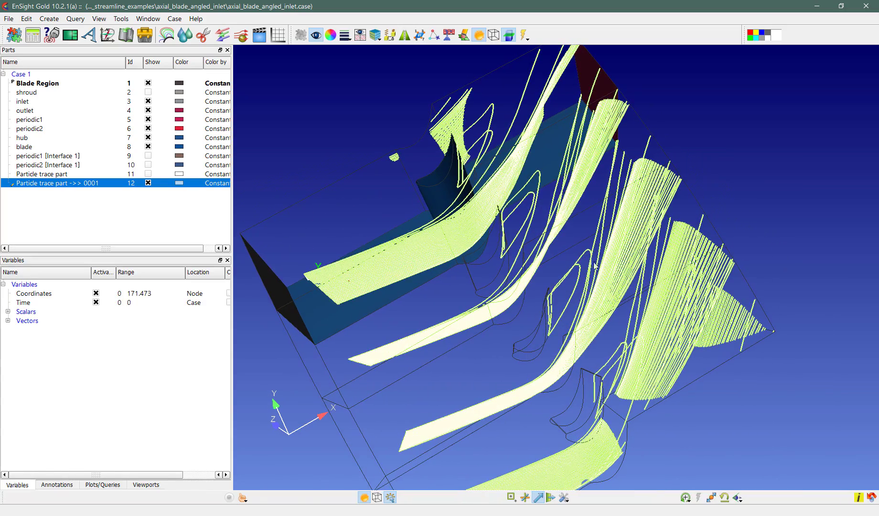
left_click_drag(653, 293, 381, 415)
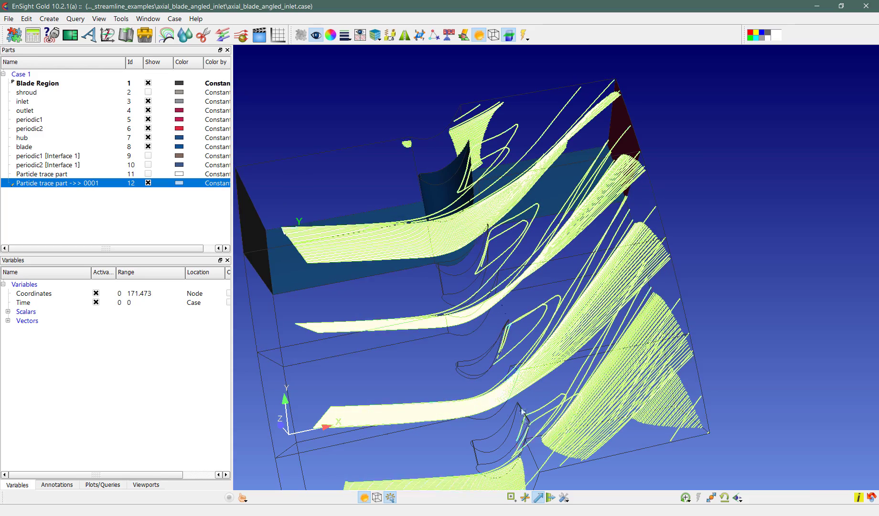
mouse_move(521, 410)
left_mouse_down()
mouse_move(631, 394)
mouse_move(642, 355)
mouse_move(595, 367)
mouse_move(600, 391)
mouse_move(483, 254)
mouse_move(588, 218)
mouse_move(520, 409)
mouse_move(530, 411)
mouse_move(513, 395)
mouse_move(537, 385)
left_mouse_up()
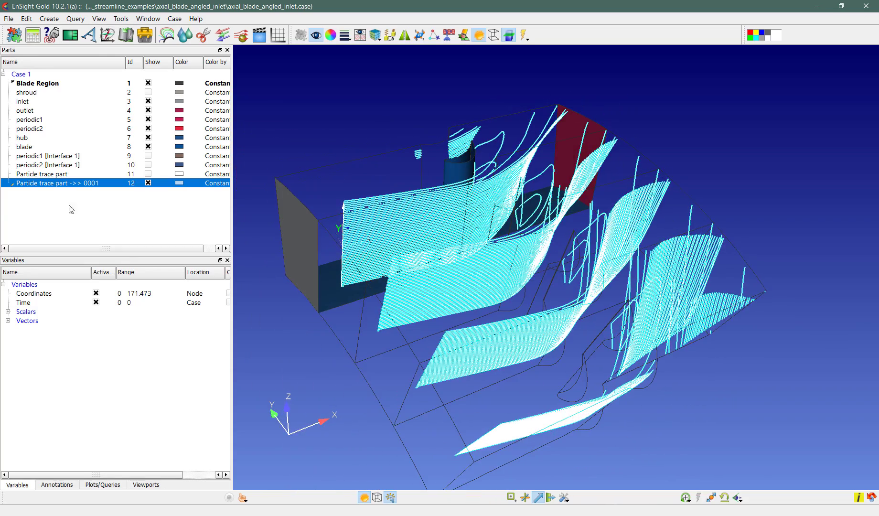
right_click(57, 184)
mouse_move(141, 300)
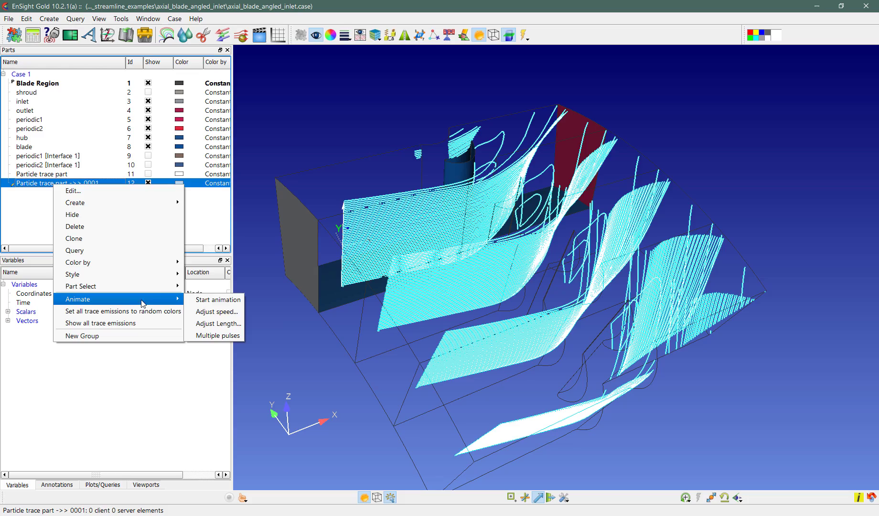
left_click(206, 301)
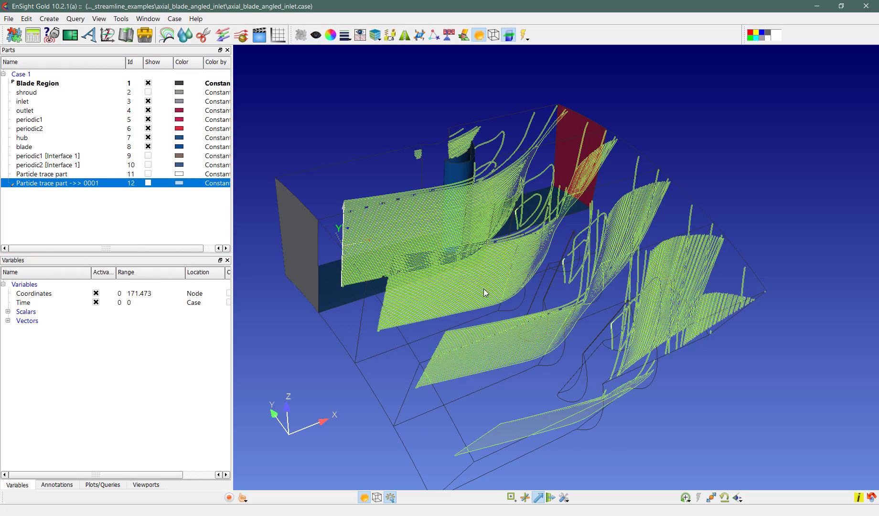
left_click_drag(526, 260, 602, 298)
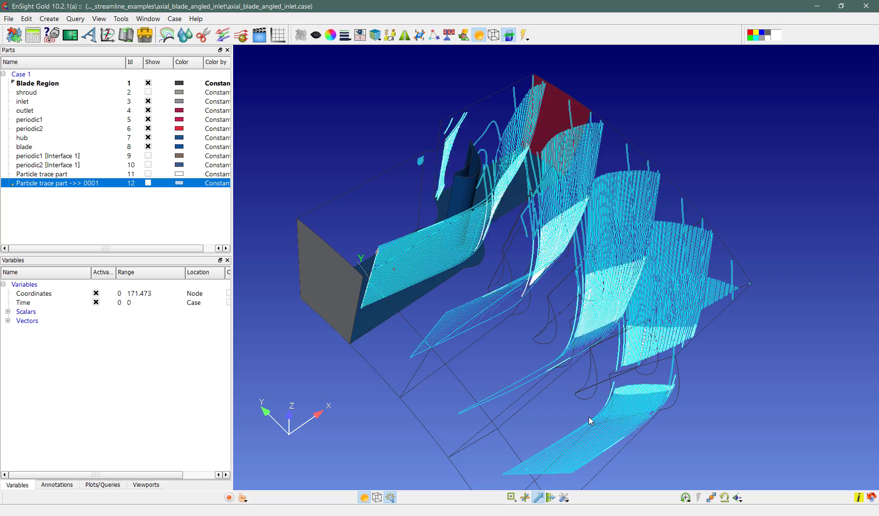
left_click_drag(516, 212, 491, 259)
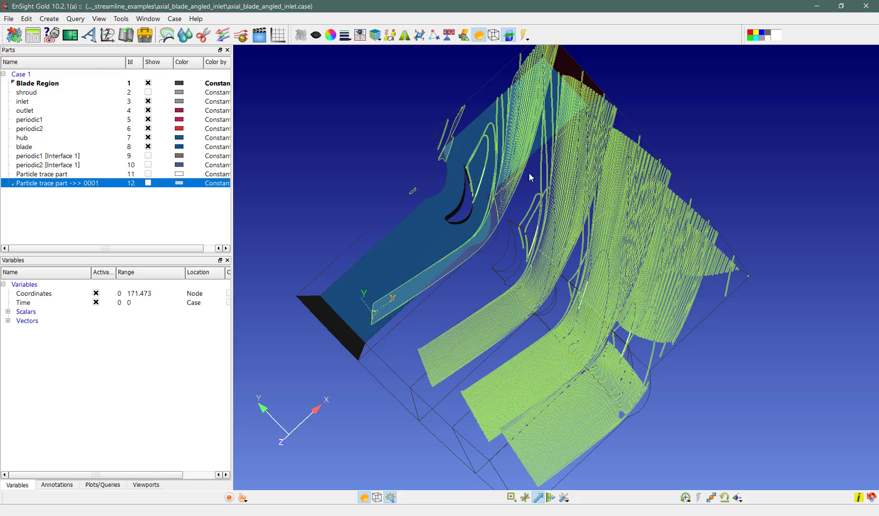
left_click_drag(530, 178, 558, 219)
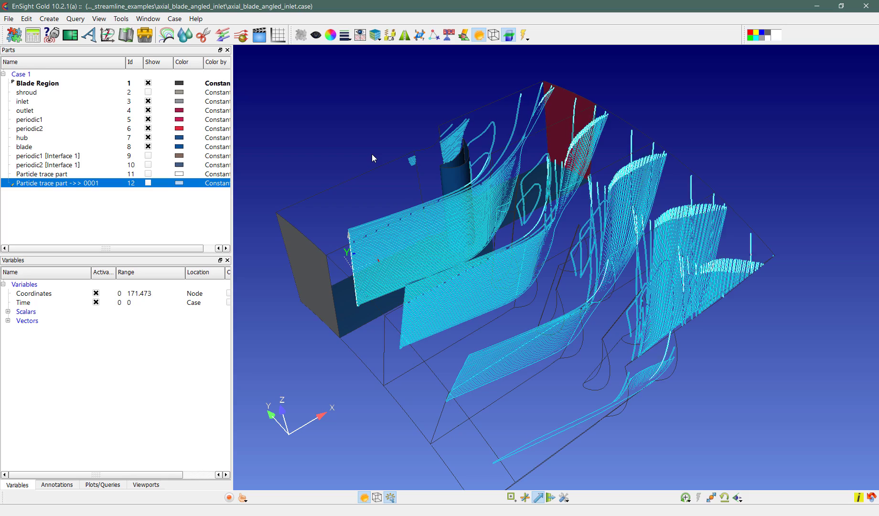
- Review the Blade Region's visual symmetry and rotational periodicity settings, and the periodic trace's Compute using periodicity option
left_click(48, 84)
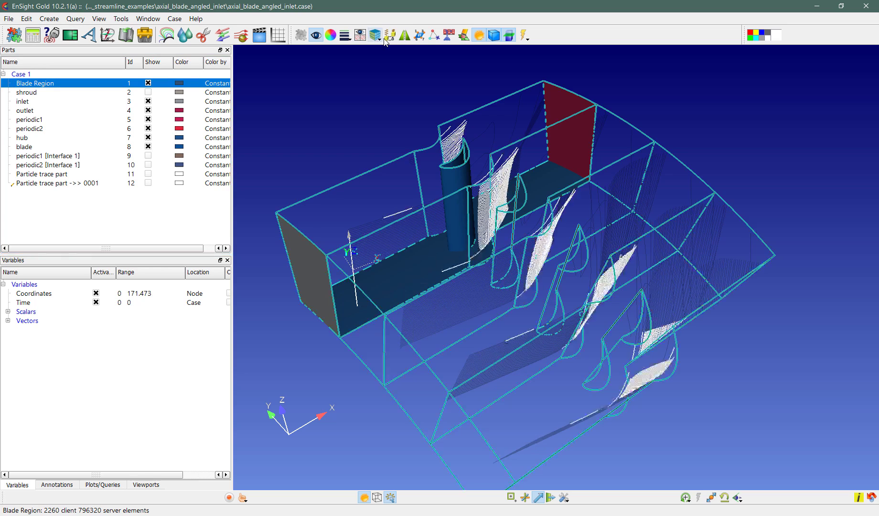
left_click(406, 35)
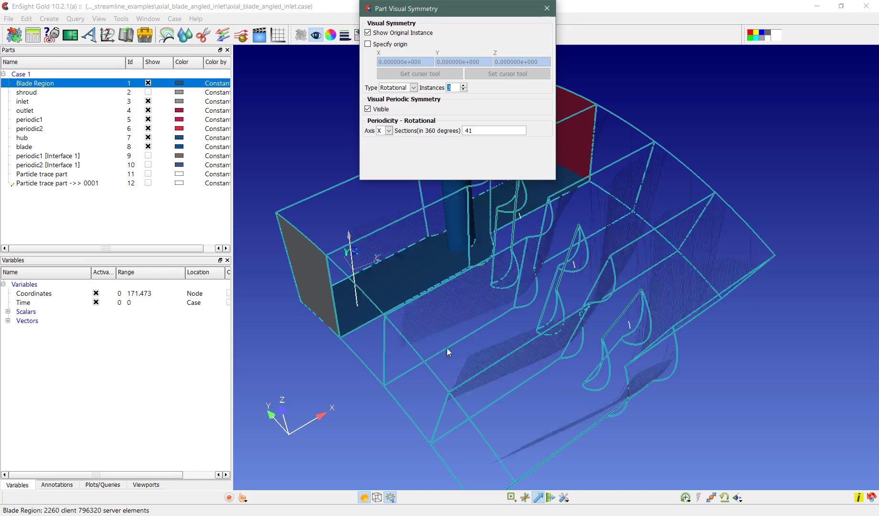
left_click(548, 9)
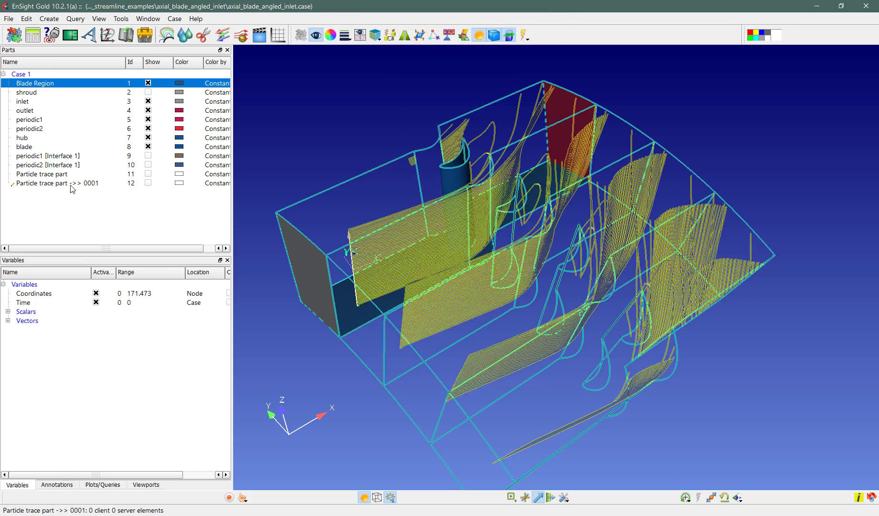
double_click(51, 183)
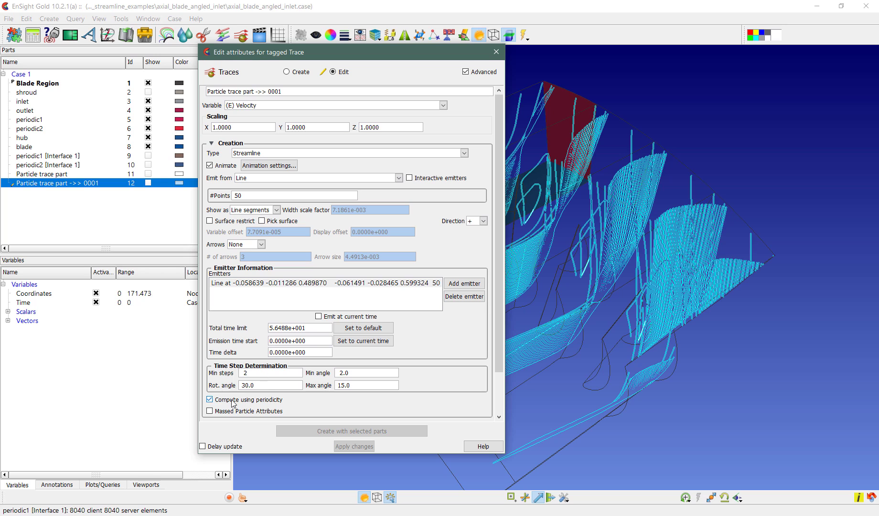
left_click(209, 400)
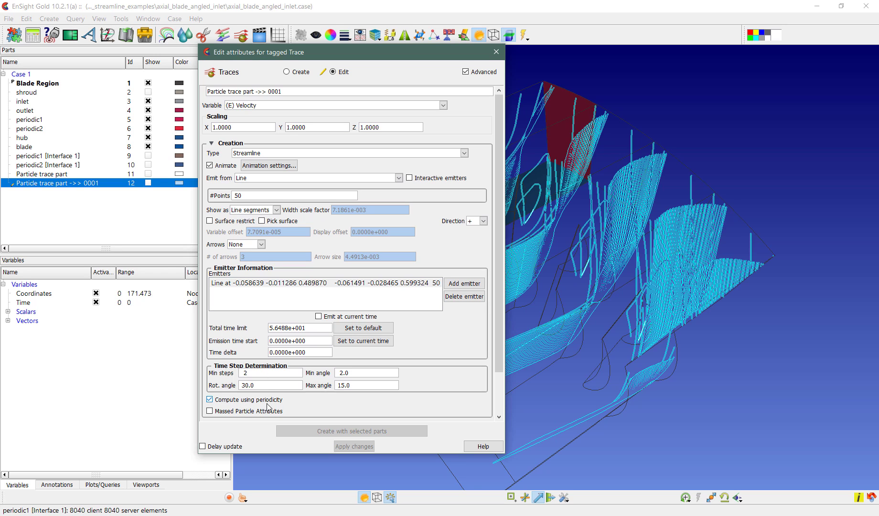